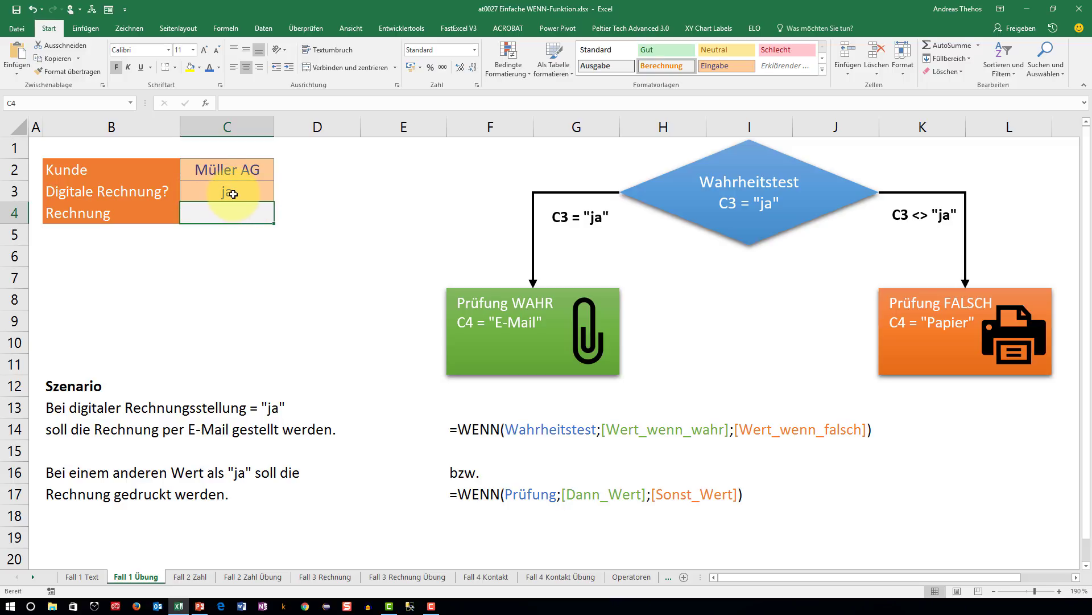
- Enter the test formula =C3="ja" in C7 so it shows WAHR
{"action": "left_click", "coordinate": [267, 193]}
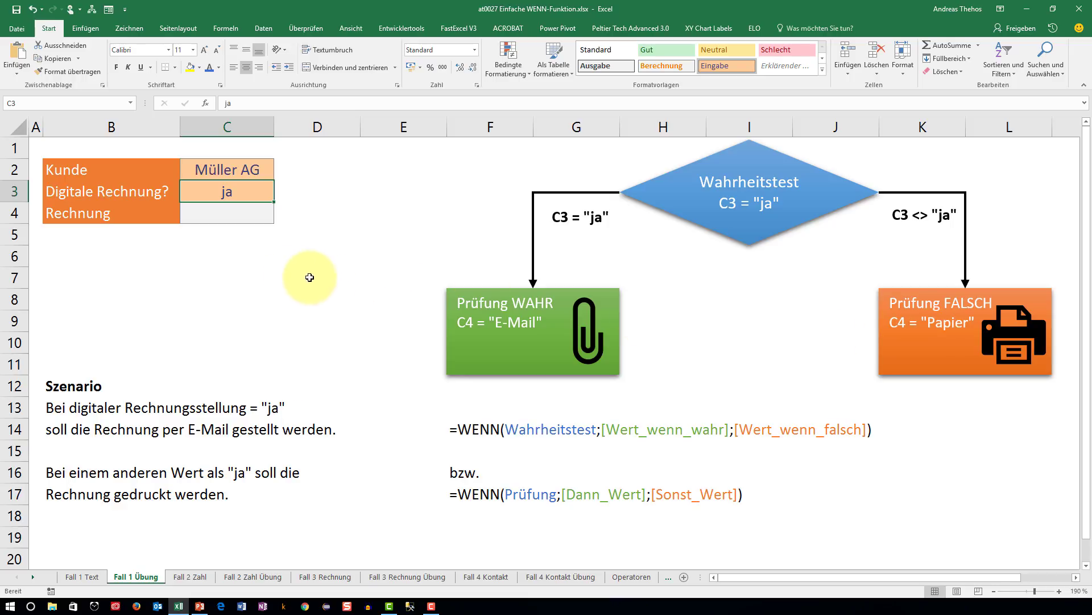
{"action": "left_click", "coordinate": [226, 275]}
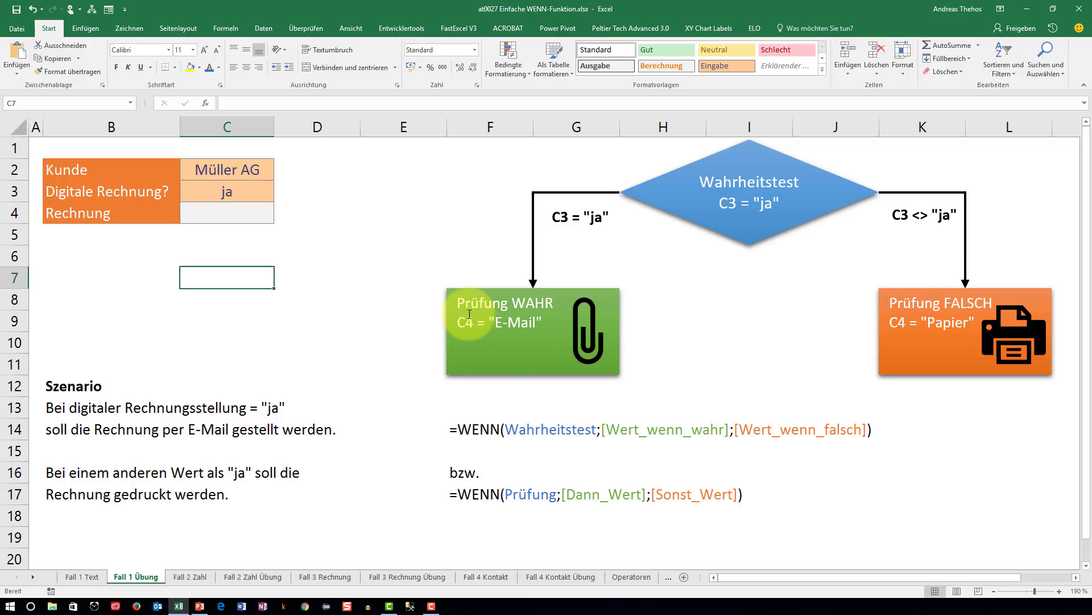
{"action": "type", "text": "="}
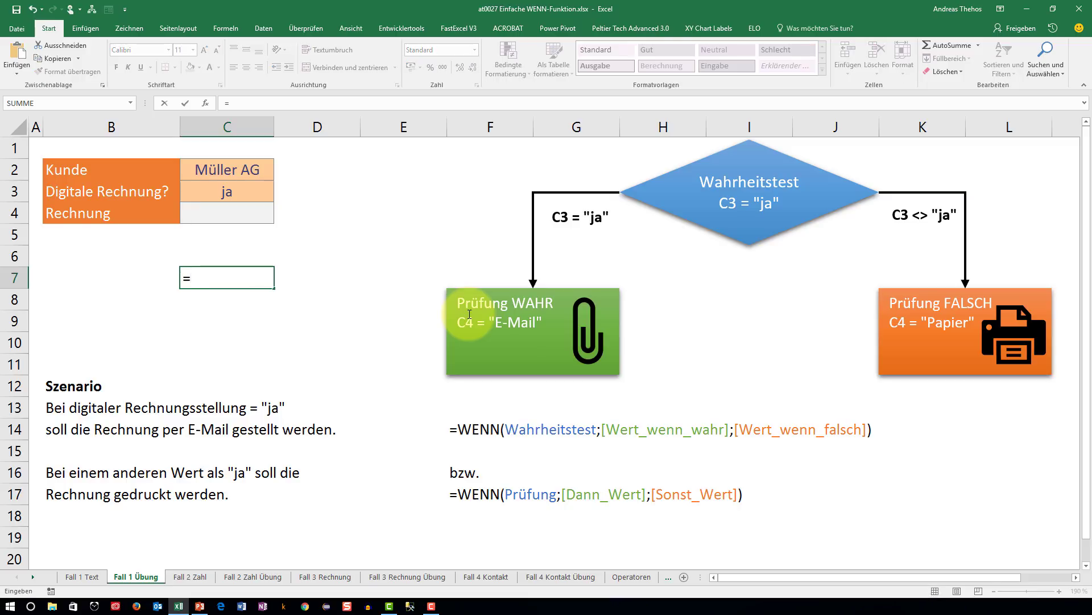
{"action": "left_click", "coordinate": [251, 192]}
{"action": "type", "text": "="}
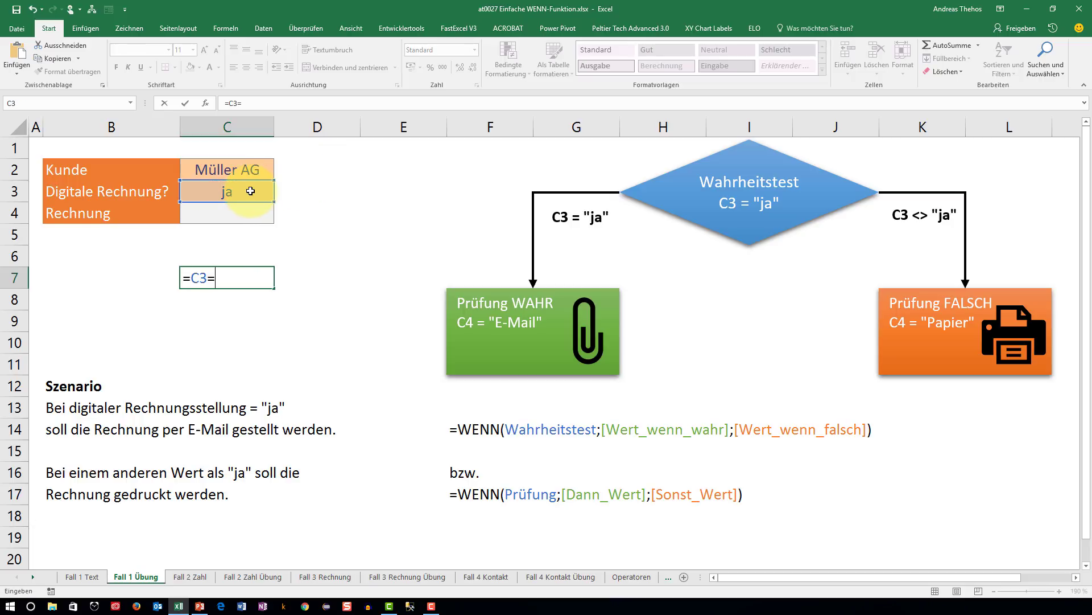
{"action": "type", "text": "\"ja\""}
{"action": "key", "text": "Return"}
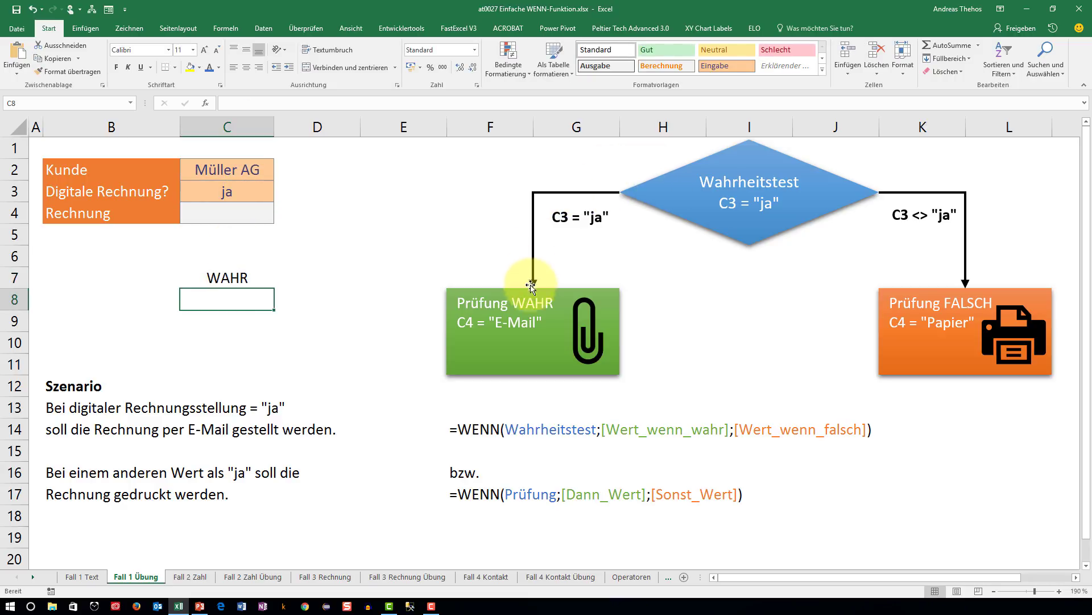
- Change C3 to nein, then delete the test formula from C7
{"action": "left_click", "coordinate": [224, 197]}
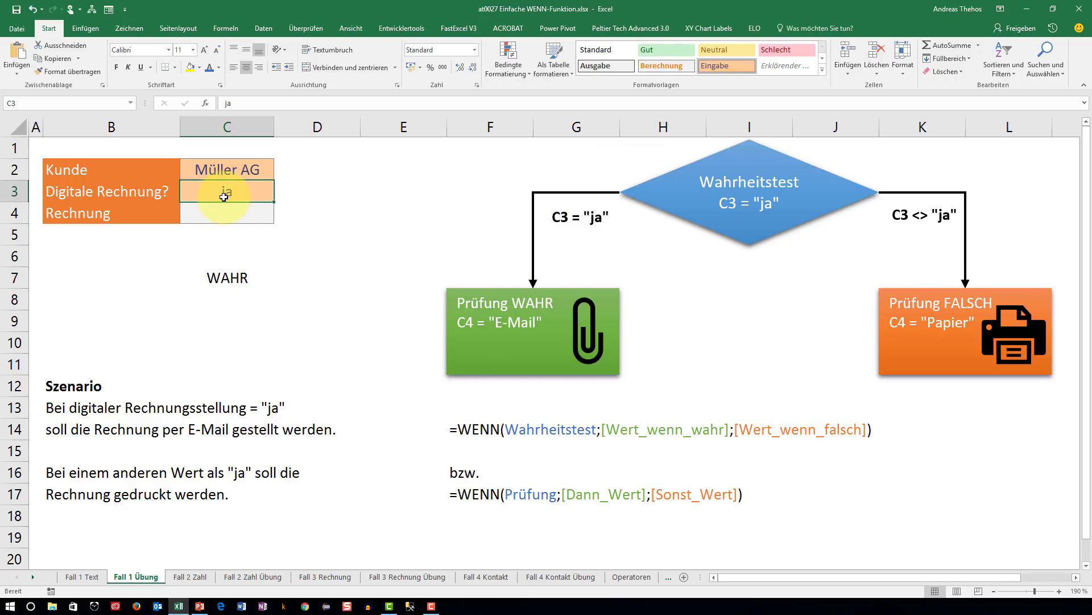
{"action": "type", "text": "nein"}
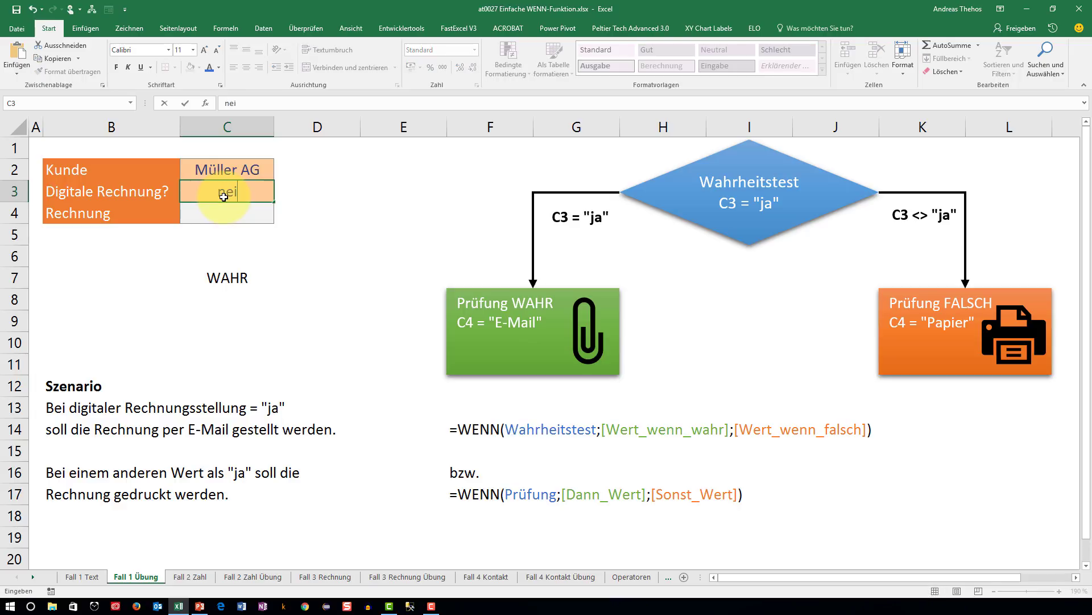
{"action": "key", "text": "Return"}
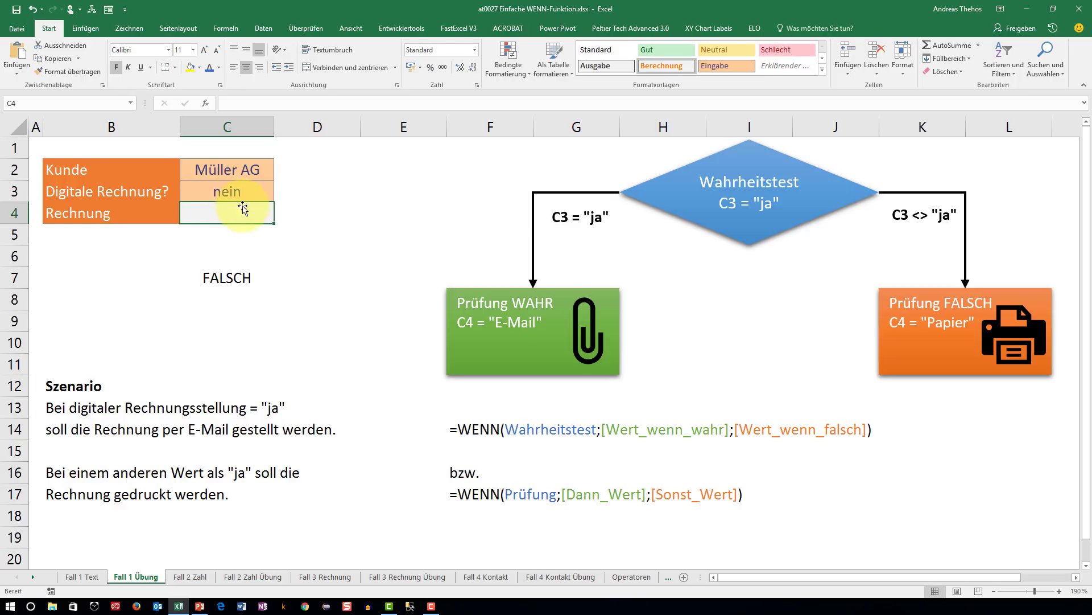
{"action": "left_click", "coordinate": [224, 278]}
{"action": "double_click", "coordinate": [224, 277]}
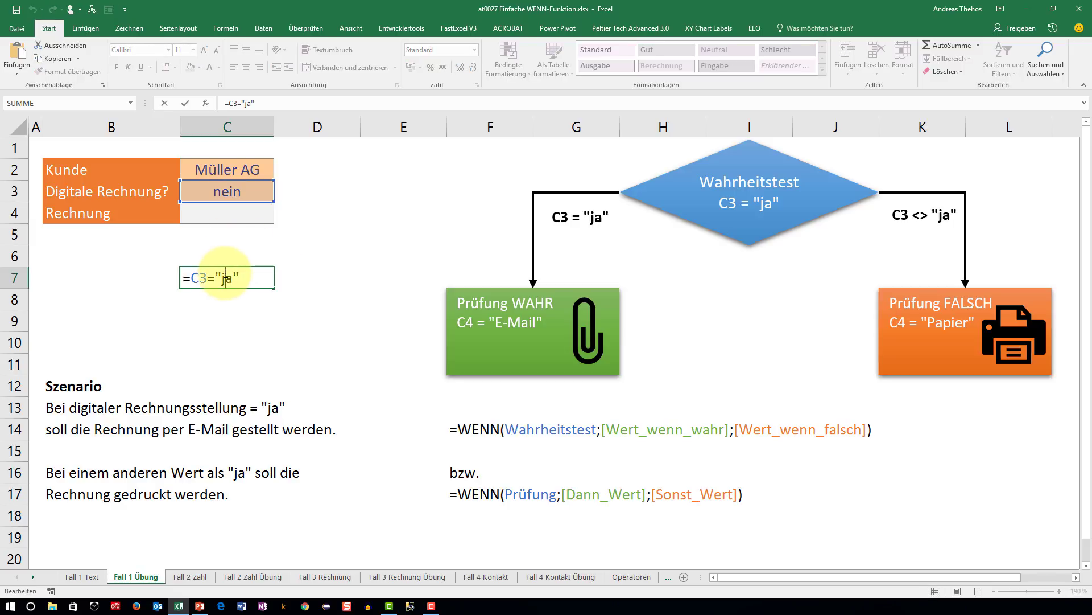
{"action": "key", "text": "Escape"}
{"action": "key", "text": "Delete"}
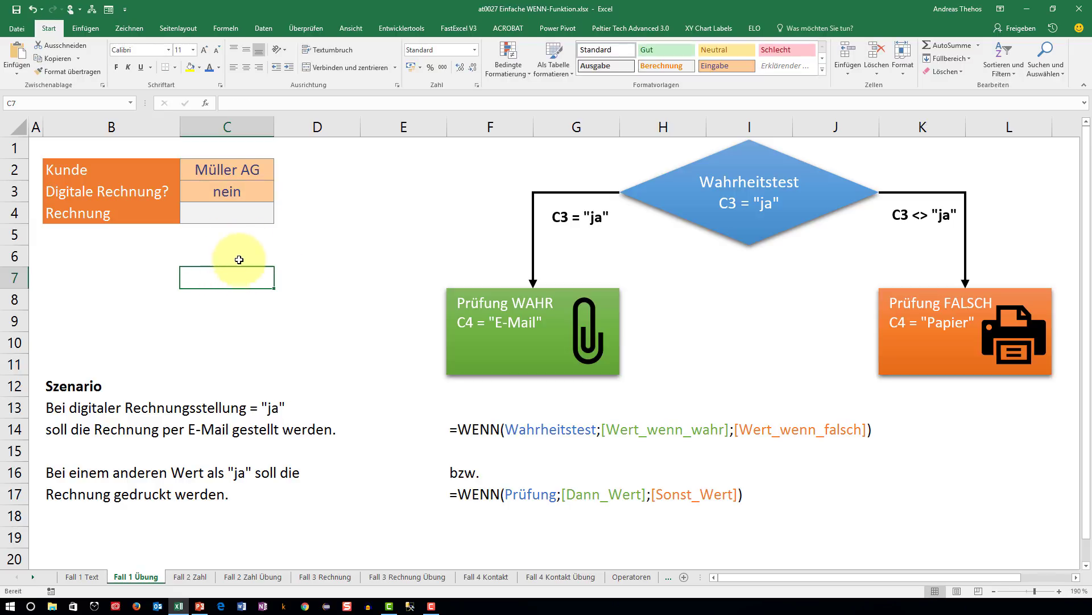
{"action": "left_click", "coordinate": [226, 211]}
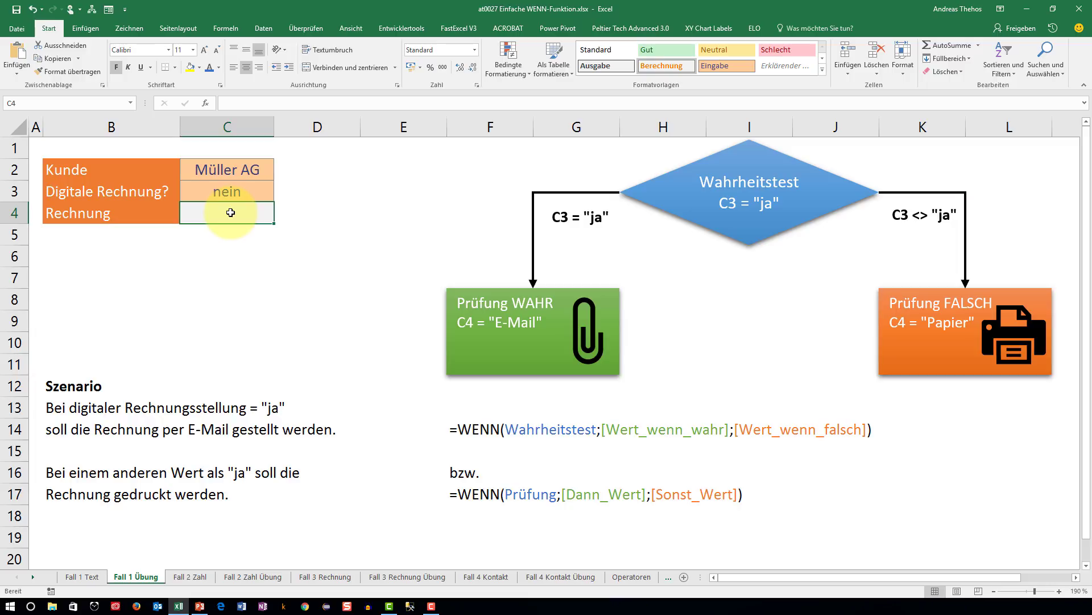
- Type =wenn( into cell C4
{"action": "type", "text": "="}
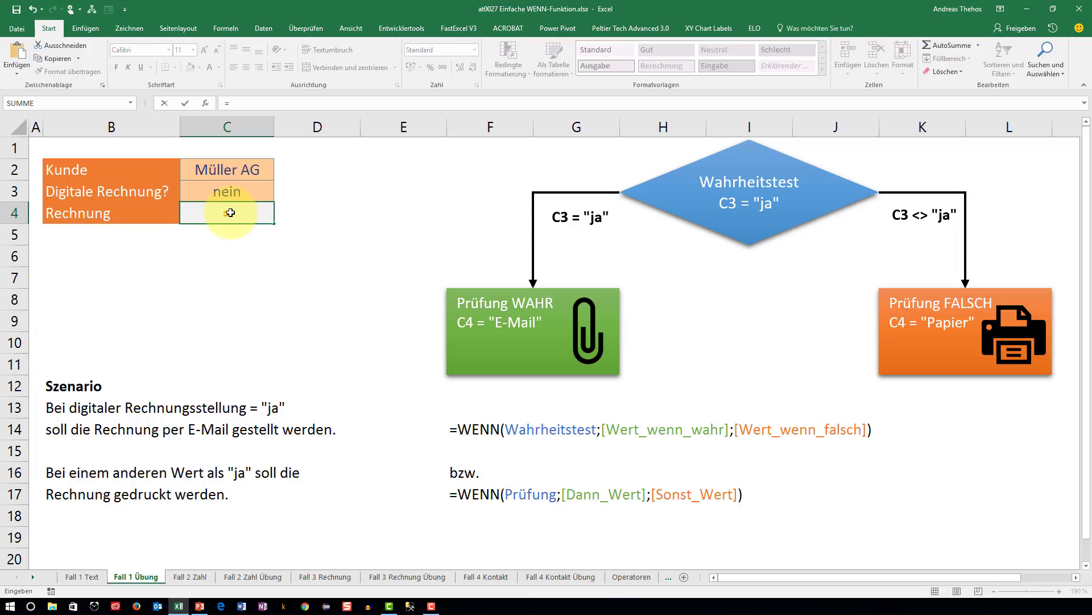
{"action": "type", "text": "wenn"}
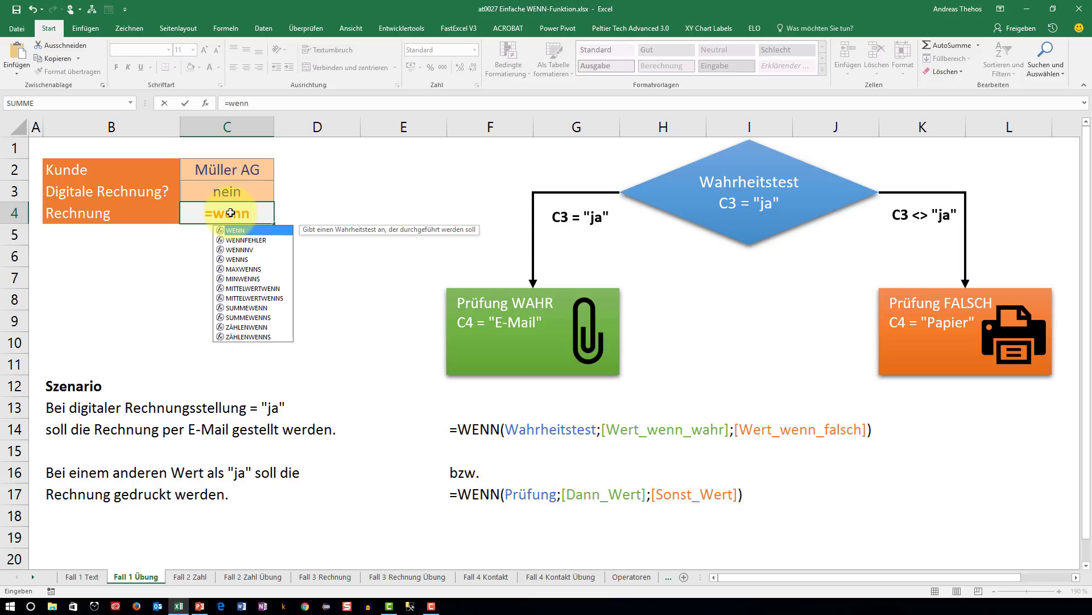
{"action": "type", "text": "("}
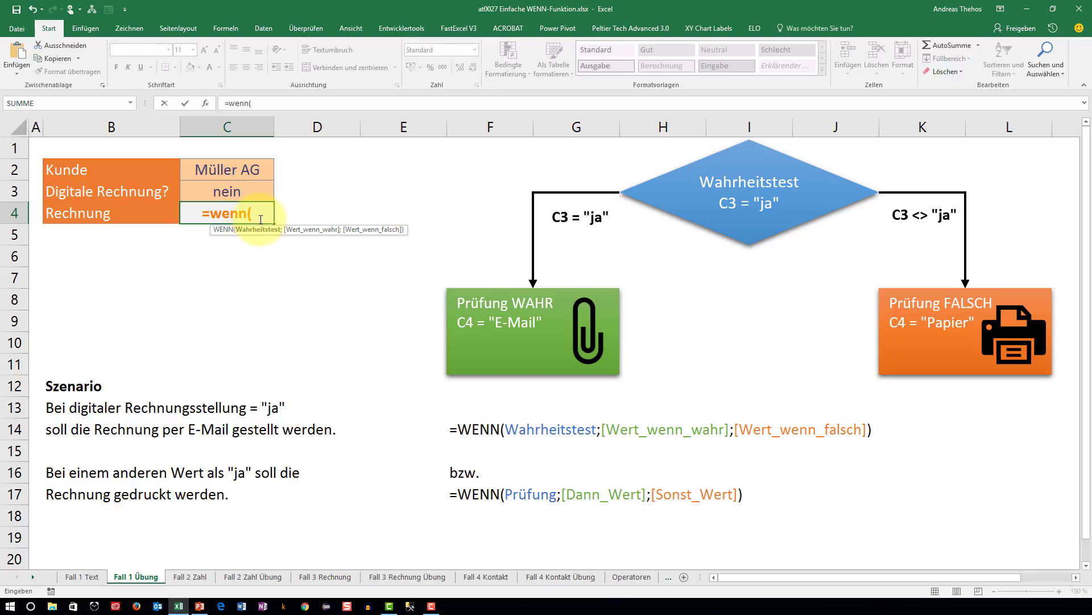
- In the WENN Funktionsargumente dialog, set Wahrheitstest to C3="ja"
{"action": "left_click", "coordinate": [207, 106]}
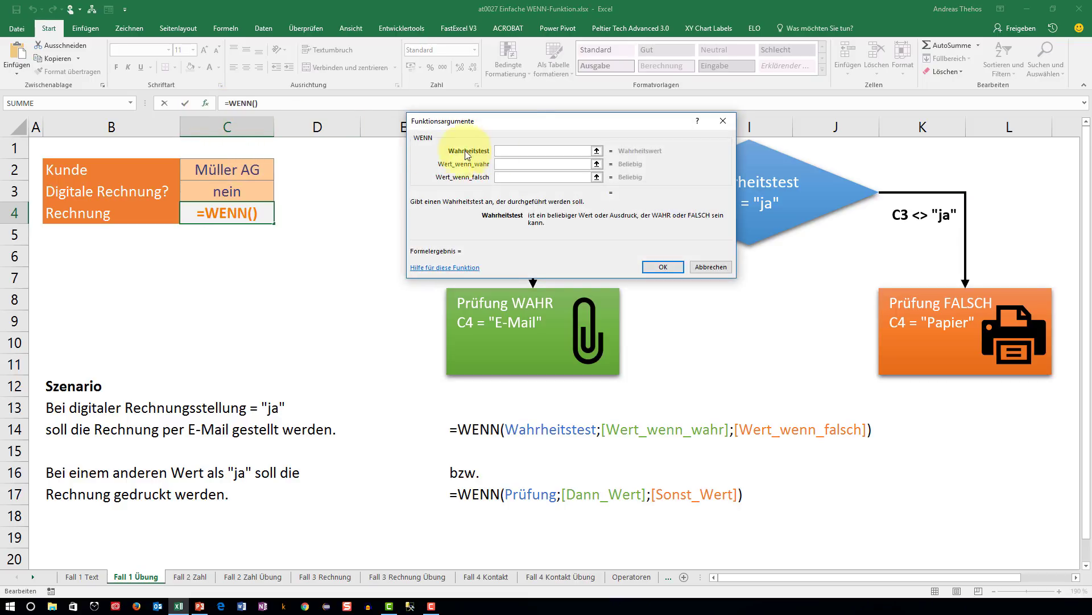
{"action": "left_click_drag", "start_coordinate": [518, 120], "coordinate": [408, 187]}
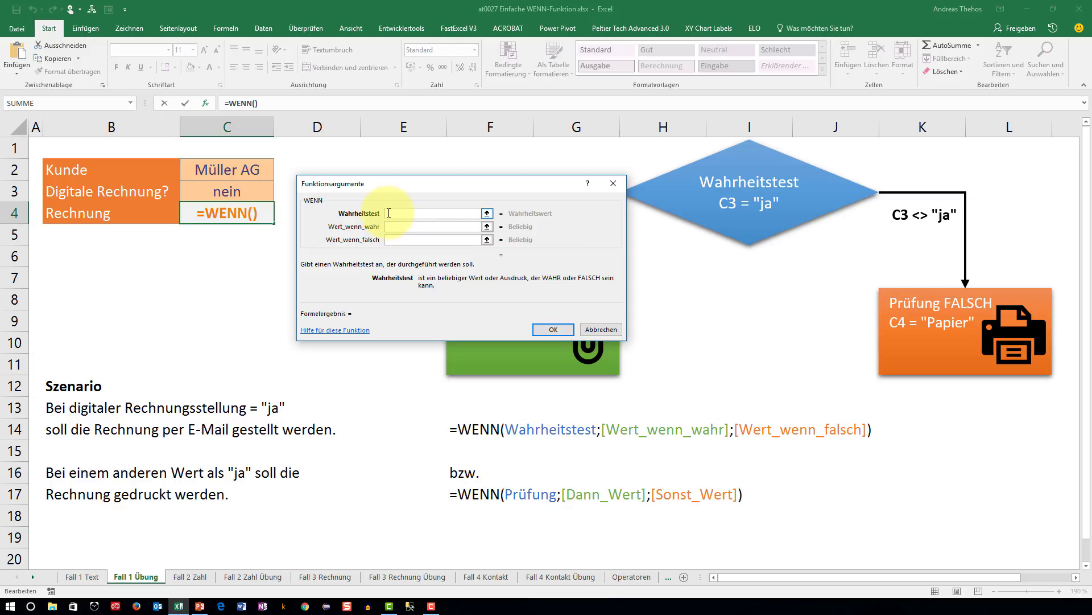
{"action": "left_click", "coordinate": [250, 190]}
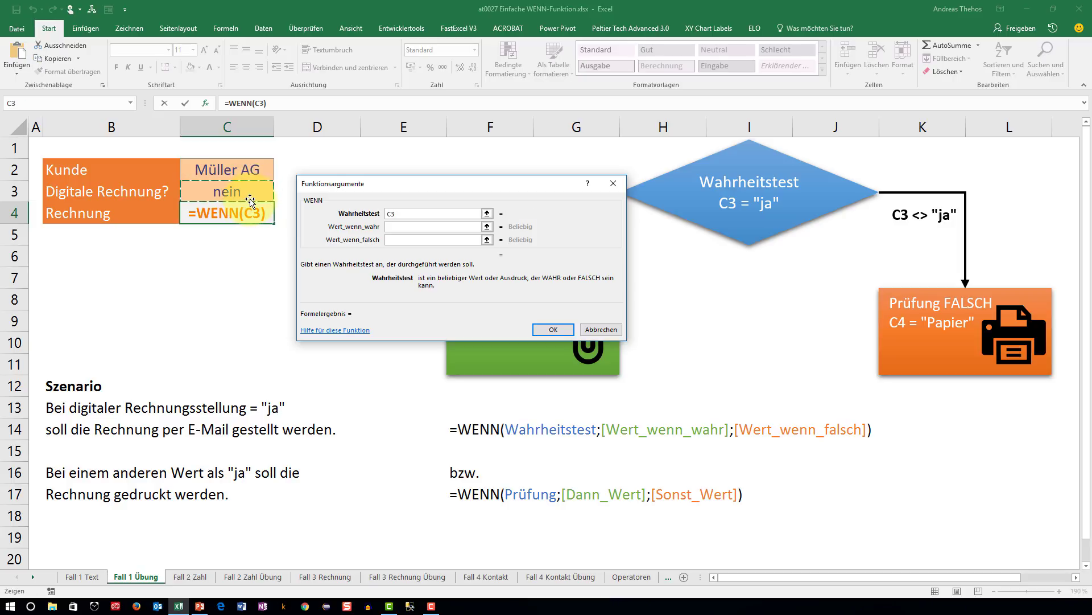
{"action": "type", "text": "=\"j"}
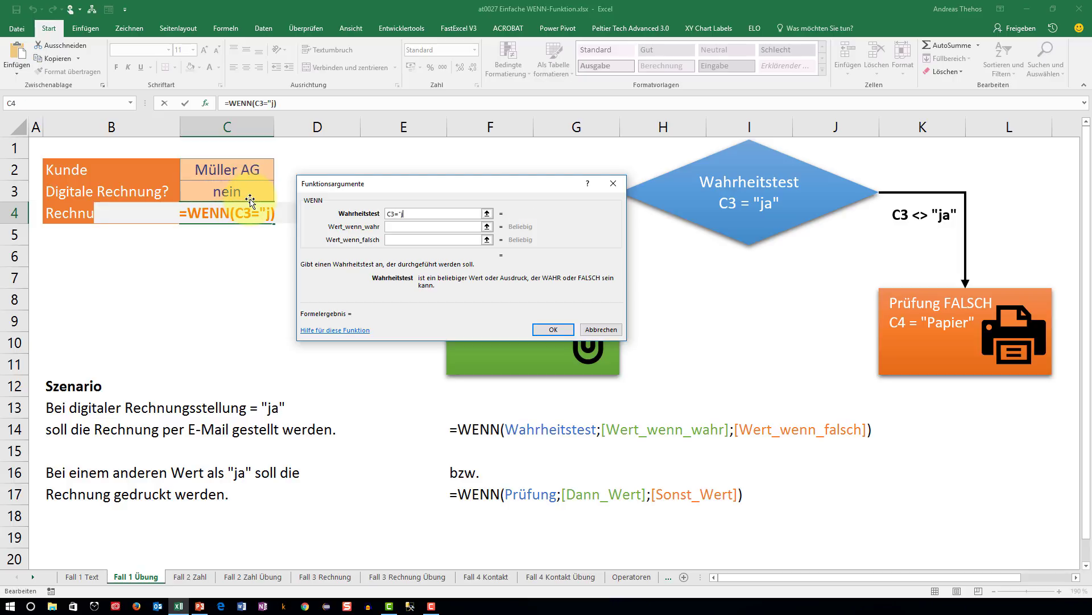
{"action": "type", "text": "a\""}
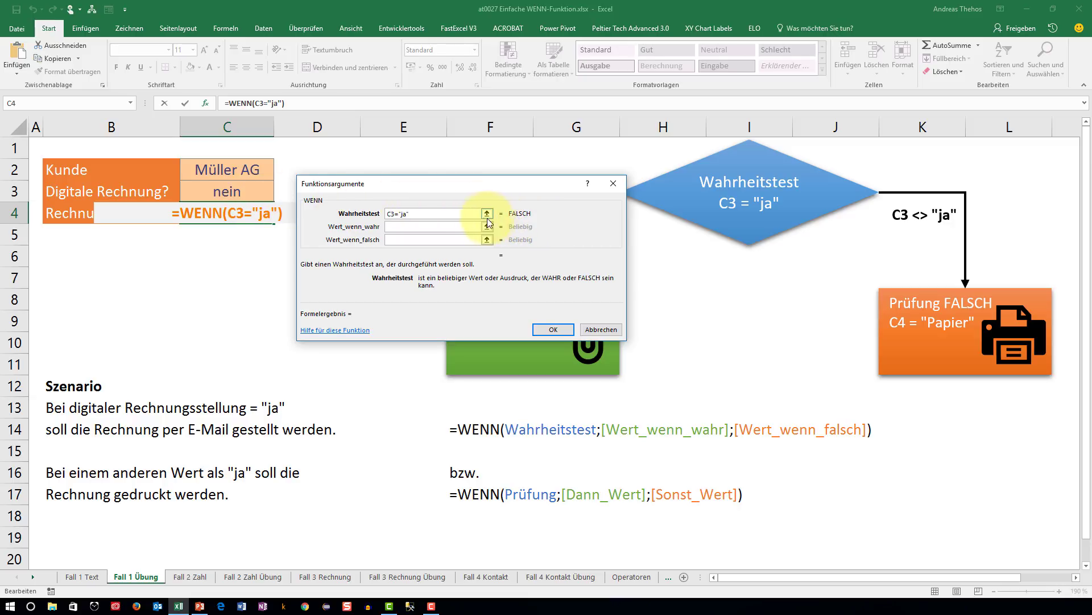
{"action": "left_click", "coordinate": [437, 228]}
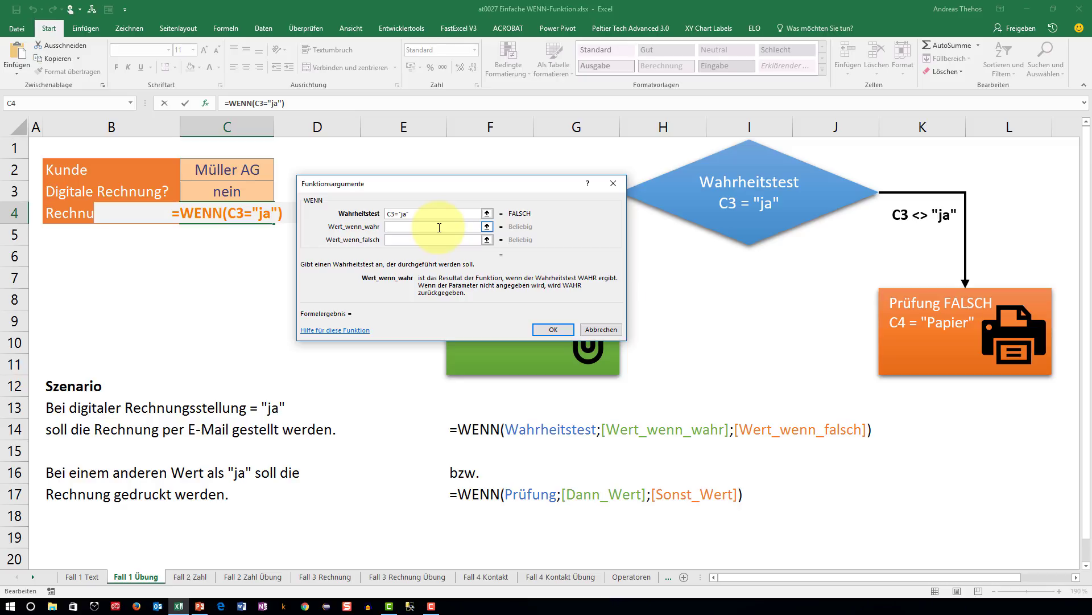
- Set Wert_wenn_wahr to "E-Mail" and Wert_wenn_falsch to "Papier", then confirm with OK
{"action": "type", "text": "\""}
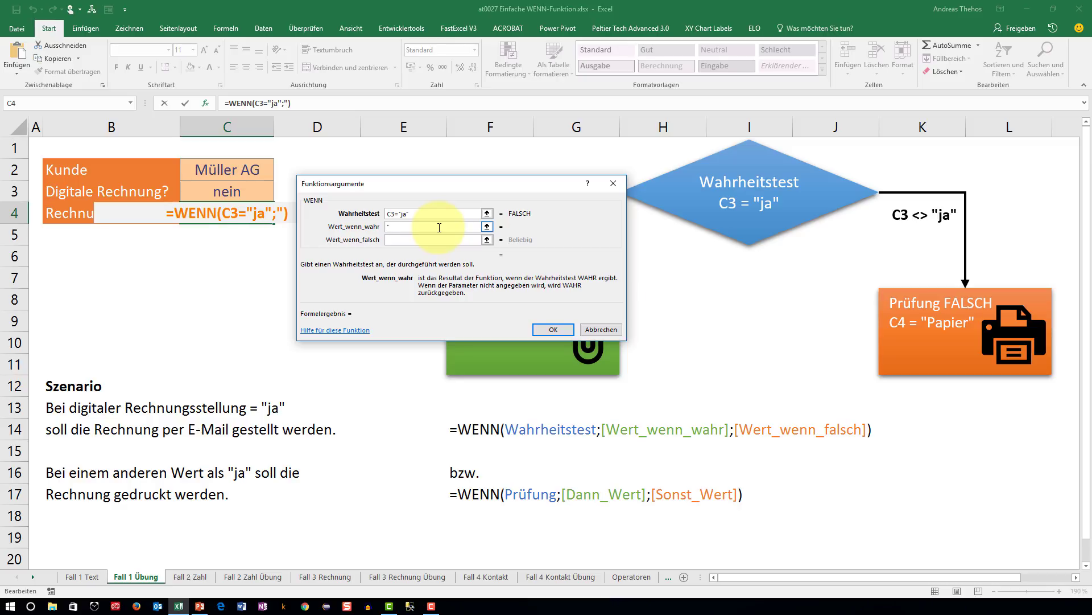
{"action": "type", "text": "E-M"}
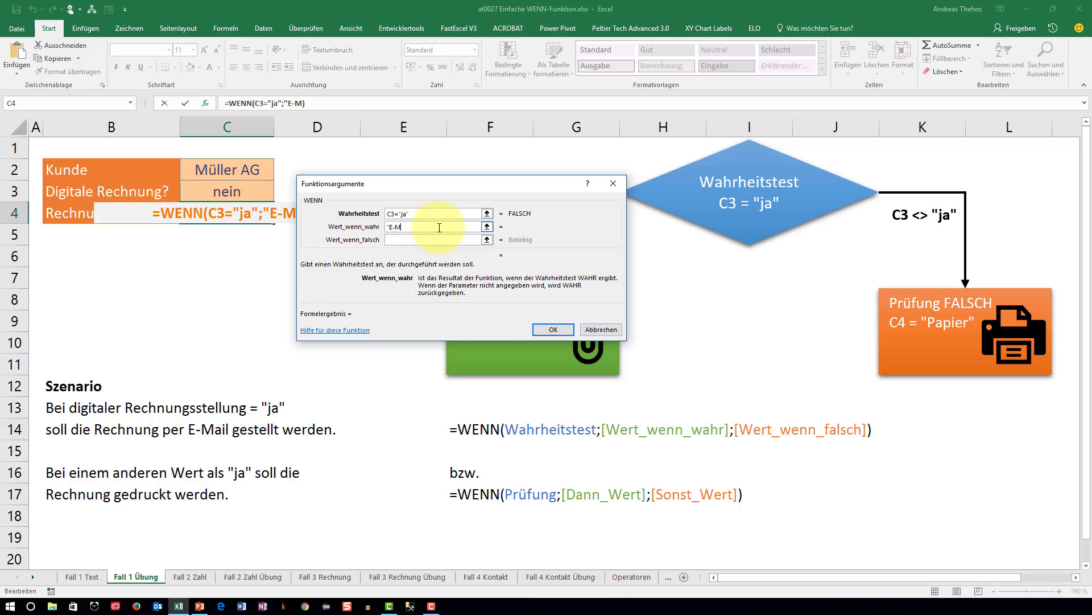
{"action": "type", "text": "ail§"}
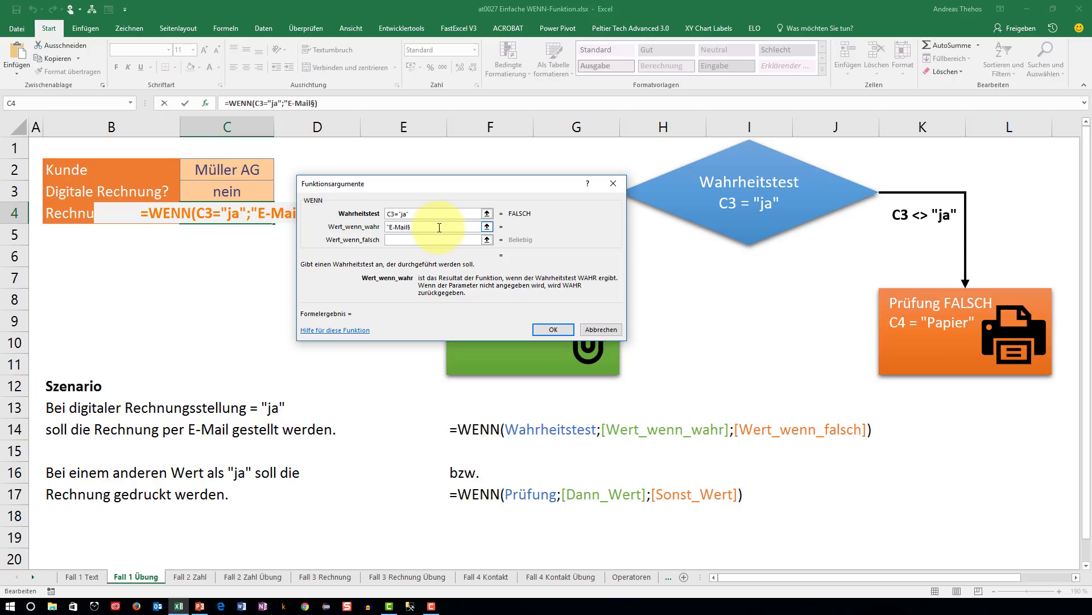
{"action": "key", "text": "BackSpace"}
{"action": "type", "text": "\""}
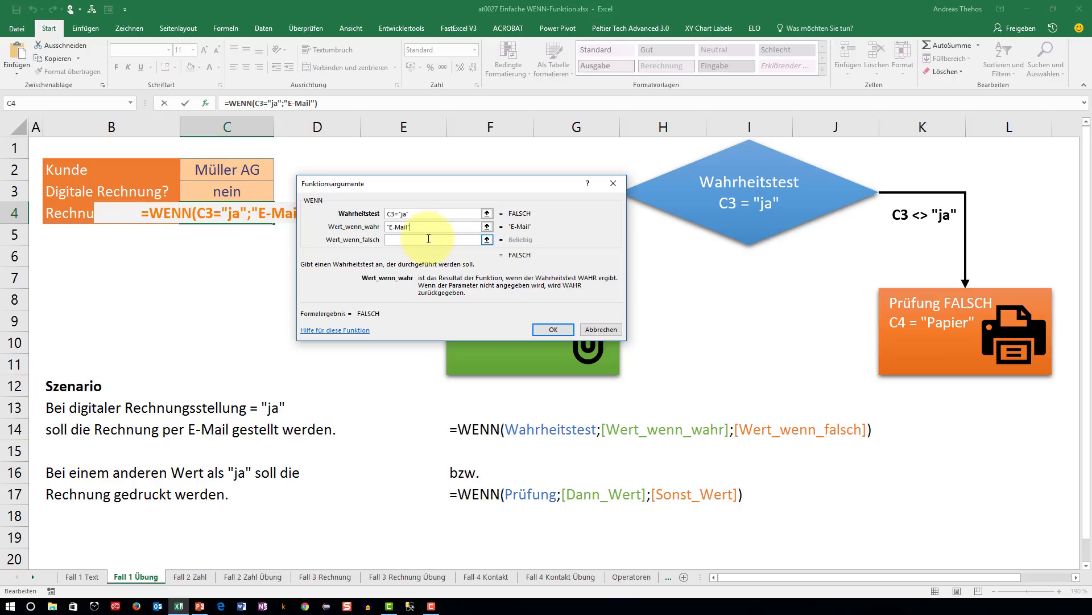
{"action": "left_click", "coordinate": [428, 239]}
{"action": "type", "text": "Papie"}
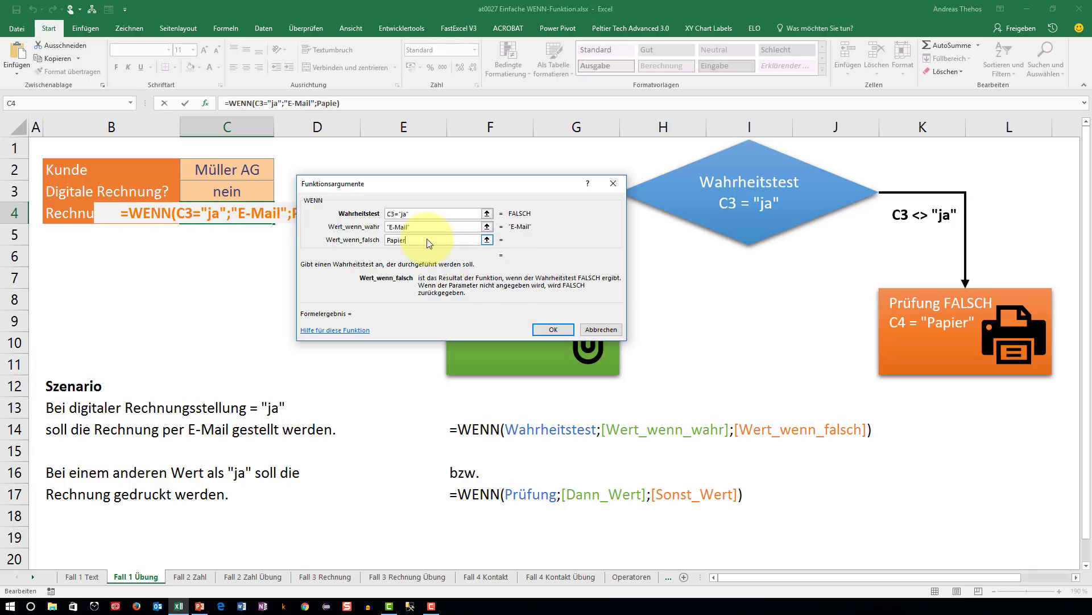
{"action": "type", "text": "r"}
{"action": "left_click", "coordinate": [419, 225]}
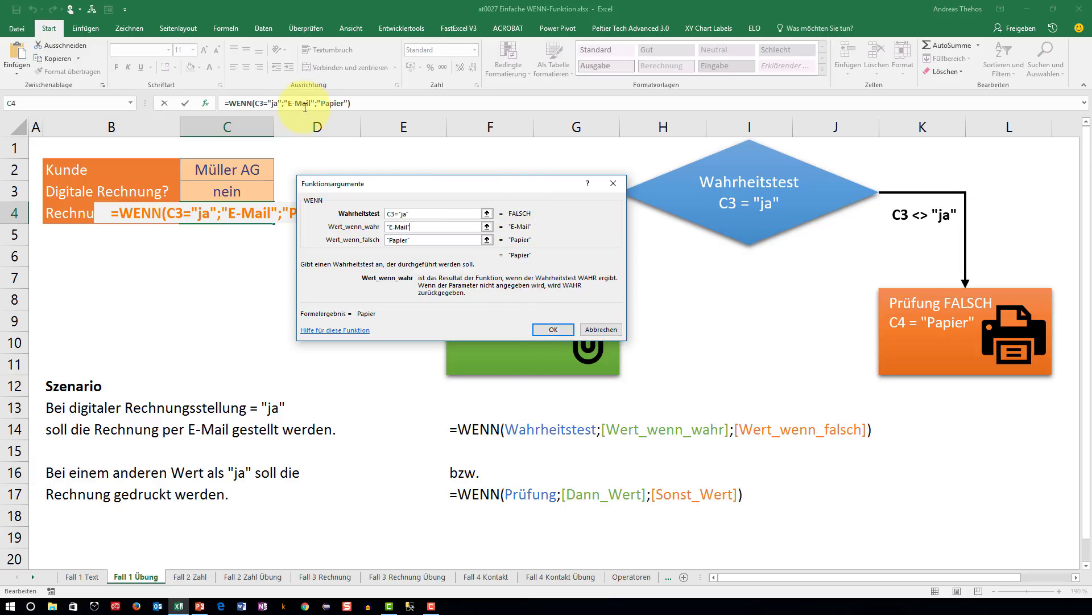
{"action": "left_click", "coordinate": [553, 329]}
- Change C3 back to ja and inspect C4's WENN formula, now showing E-Mail
{"action": "left_click", "coordinate": [233, 189]}
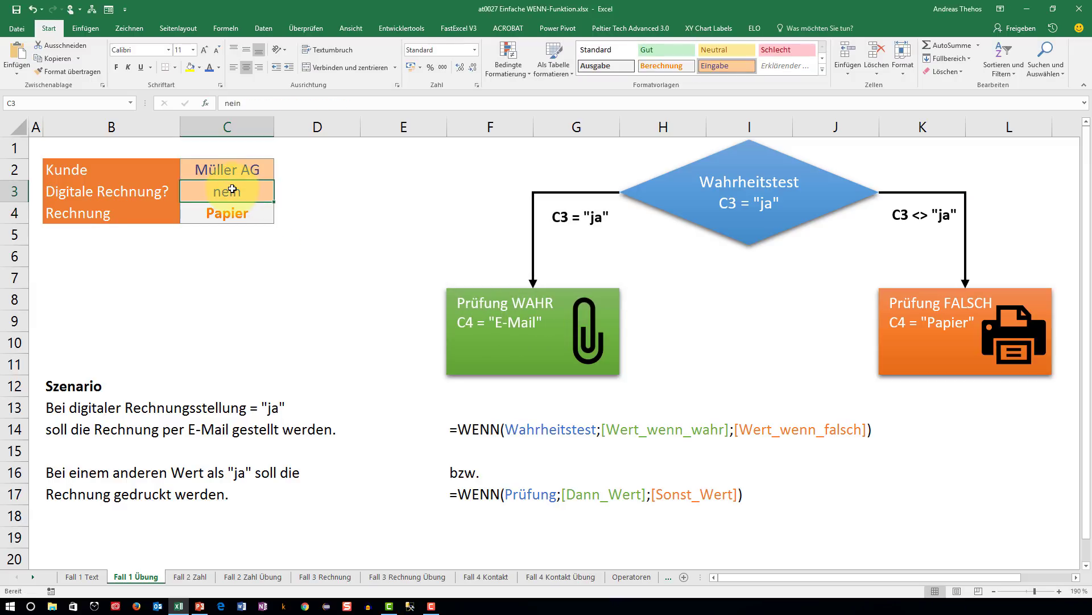
{"action": "type", "text": "ja"}
{"action": "key", "text": "Return"}
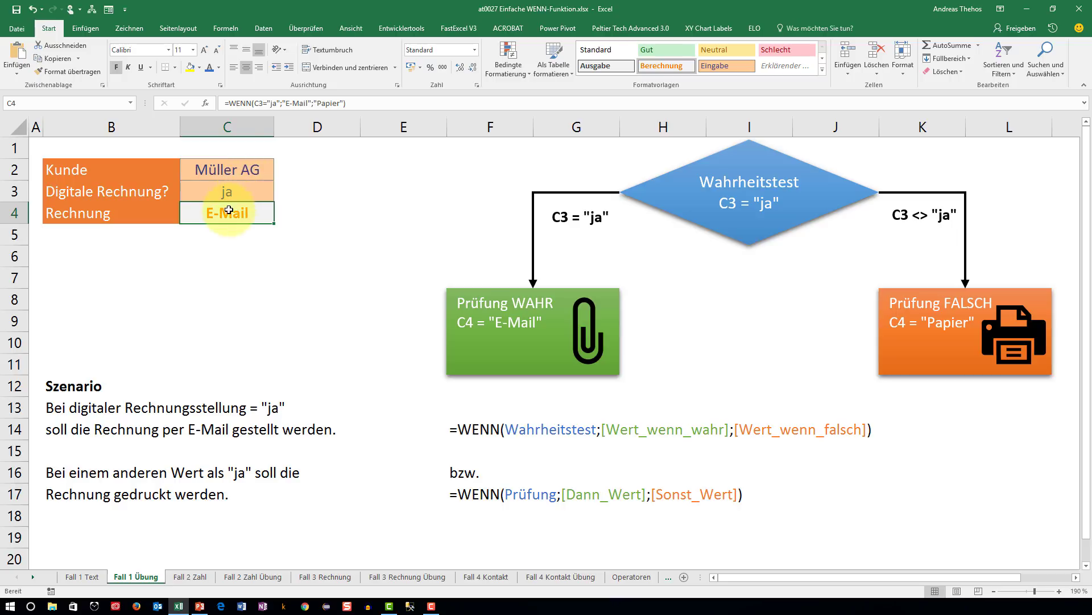
{"action": "double_click", "coordinate": [251, 213]}
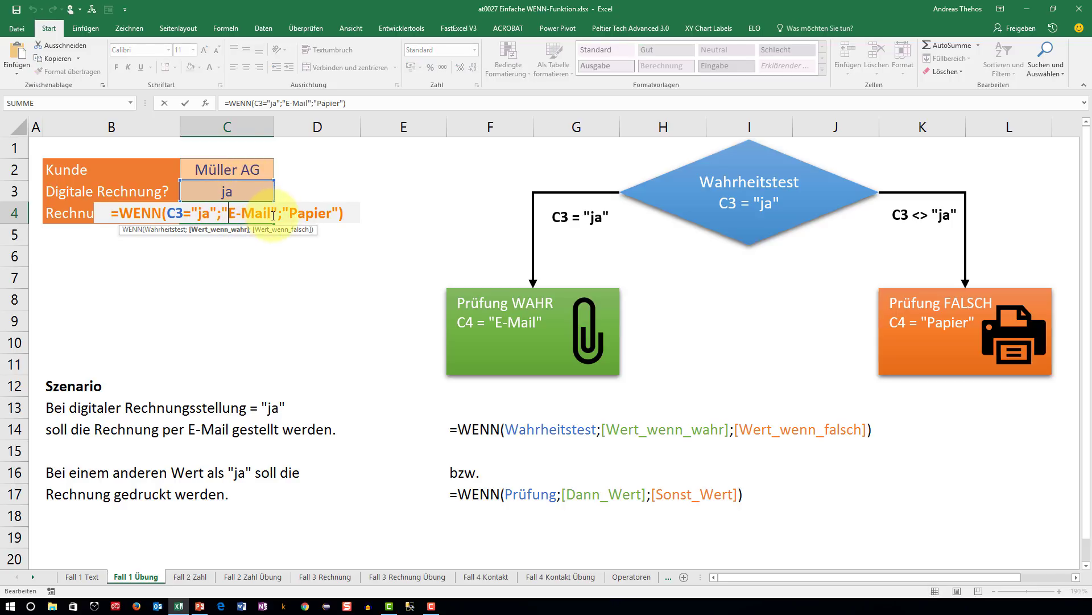
- Leave C4 unchanged and switch to the Fall 1 Text sheet
{"action": "key", "text": "Escape"}
{"action": "left_click", "coordinate": [88, 575]}
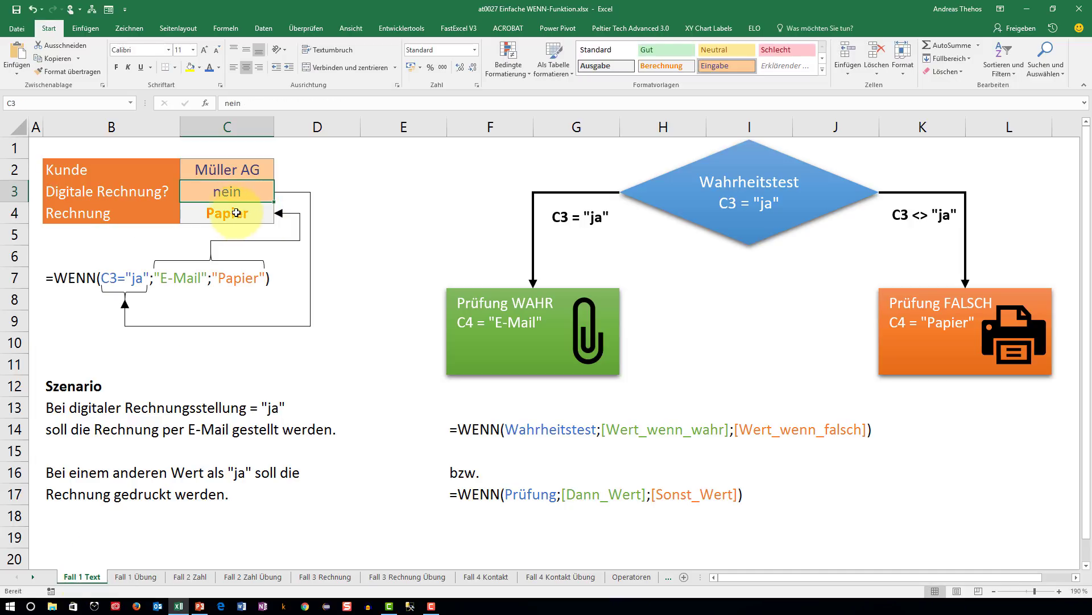